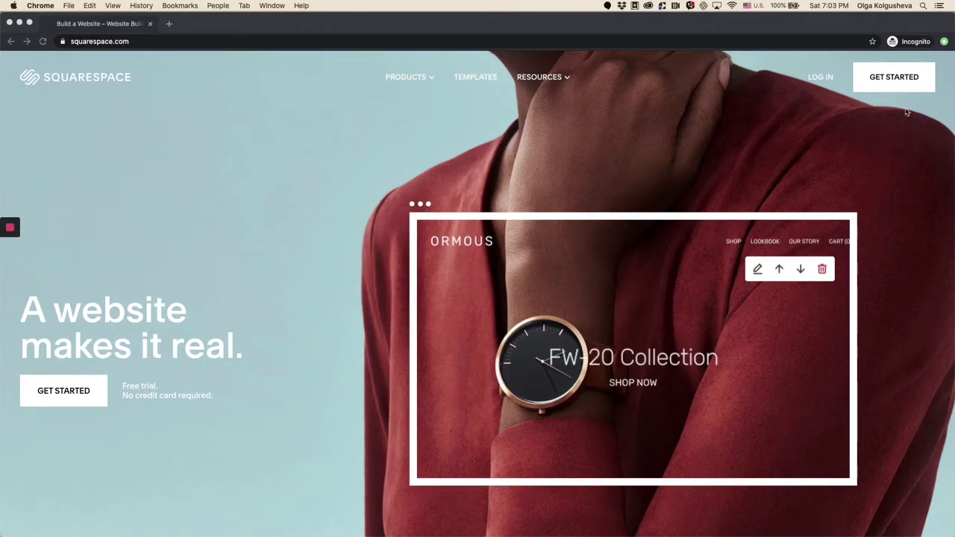
Step: Start a new website from the Squarespace homepage with GET STARTED
{"action": "left_click", "coordinate": [896, 82]}
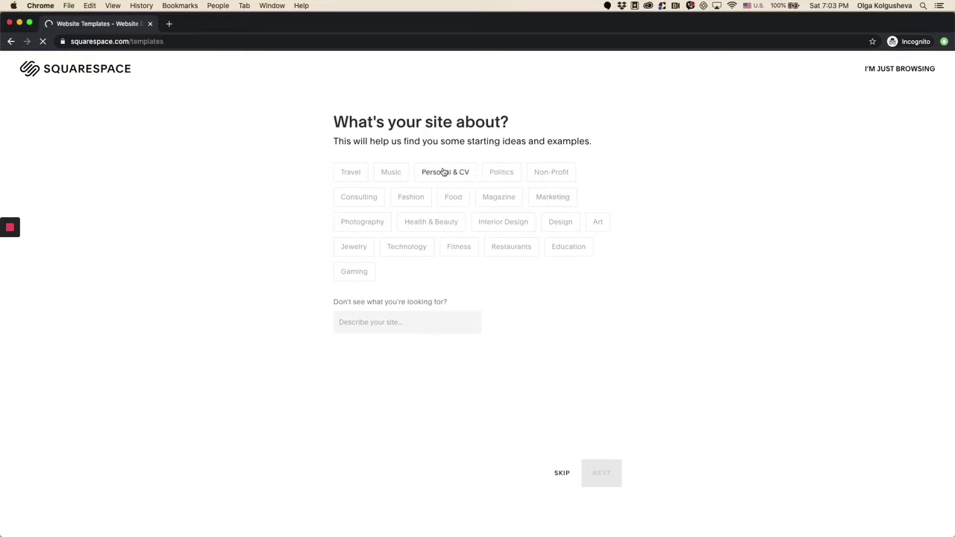
Step: Answer the questionnaire: Fitness topic, sell products and services, growing an existing business
{"action": "left_click", "coordinate": [453, 200]}
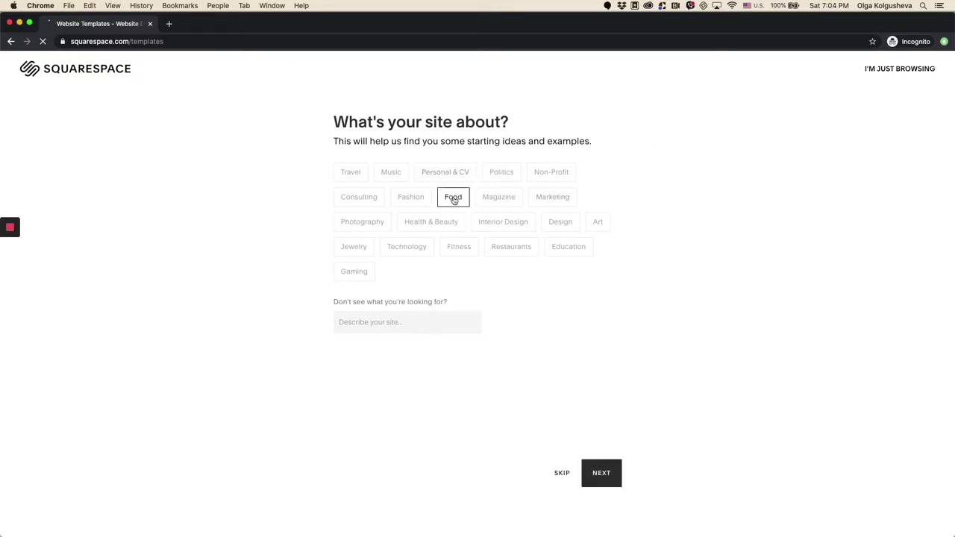
{"action": "left_click", "coordinate": [469, 251]}
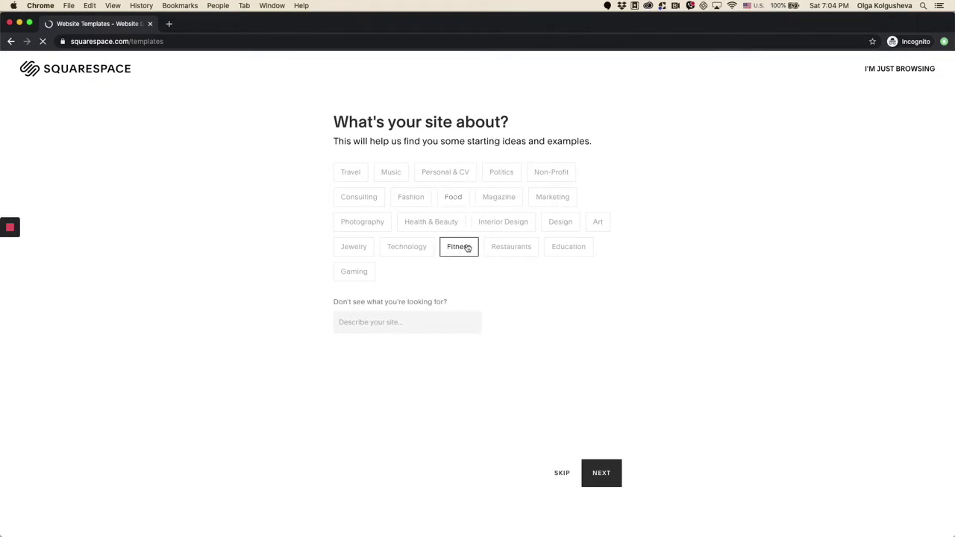
{"action": "left_click", "coordinate": [612, 481]}
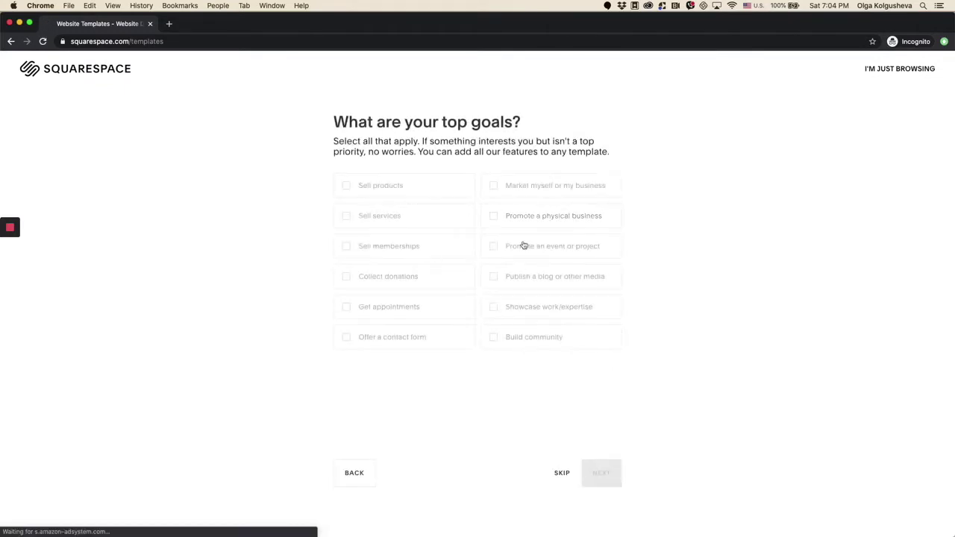
{"action": "left_click", "coordinate": [430, 212]}
{"action": "left_click", "coordinate": [428, 189]}
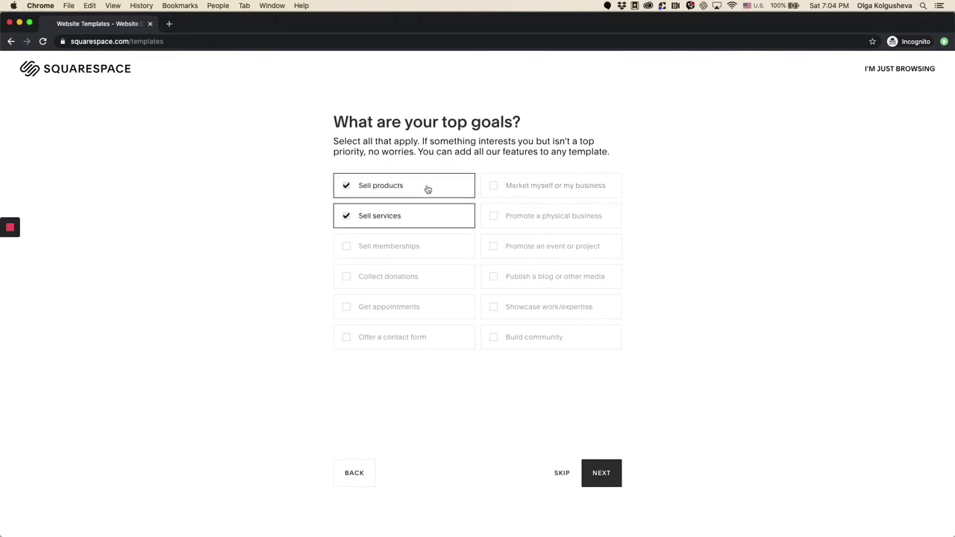
{"action": "left_click", "coordinate": [605, 481]}
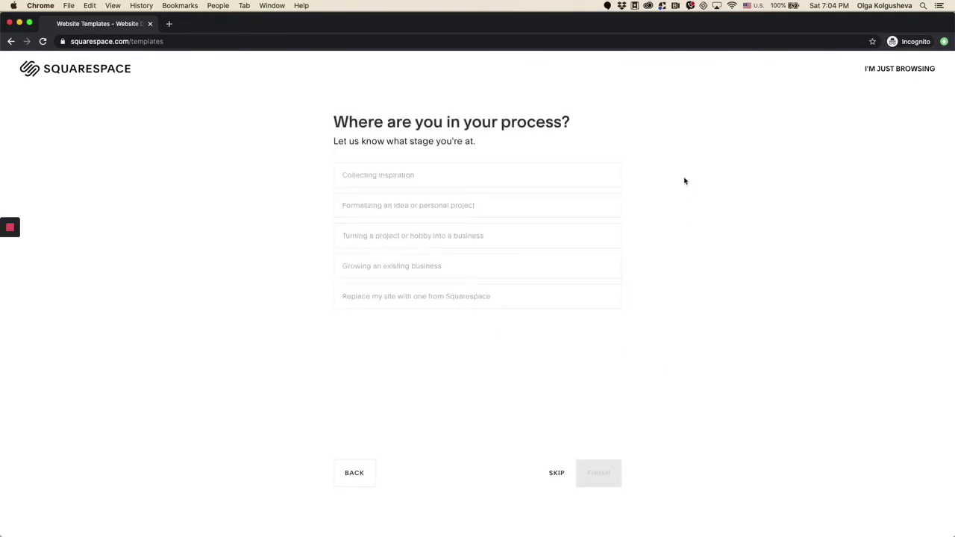
{"action": "left_click", "coordinate": [392, 270]}
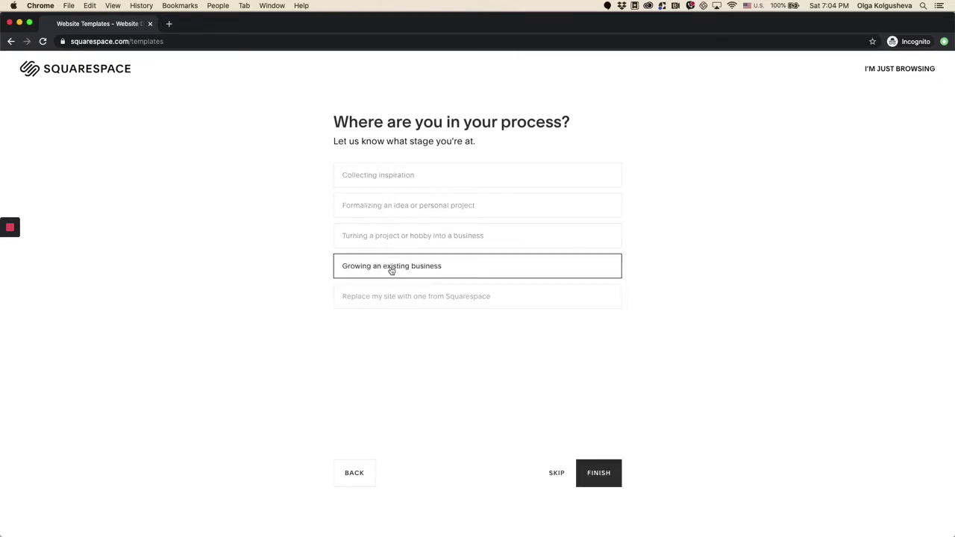
{"action": "left_click", "coordinate": [592, 473]}
{"action": "scroll", "coordinate": [445, 270], "scroll_direction": "down", "scroll_amount": 2}
Step: Remove 'online-stores' from the templates address to load the full templates gallery
{"action": "scroll", "coordinate": [446, 271], "scroll_direction": "up", "scroll_amount": 2}
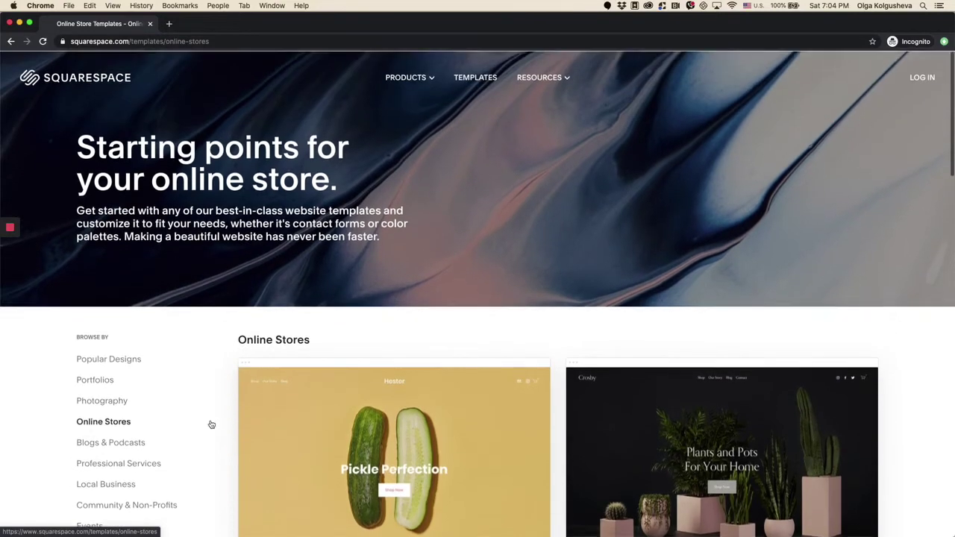
{"action": "left_click", "coordinate": [179, 43]}
{"action": "left_click", "coordinate": [207, 41]}
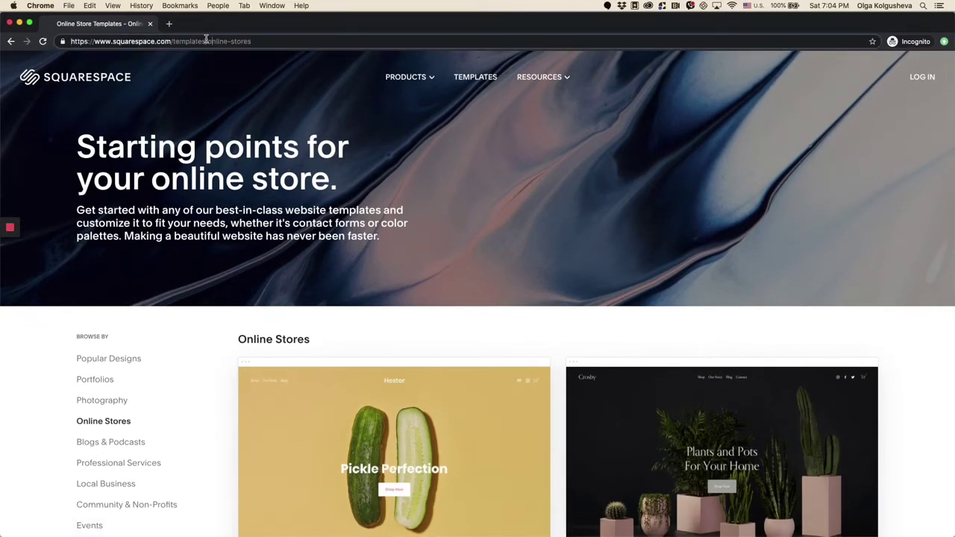
{"action": "left_click_drag", "start_coordinate": [207, 41], "coordinate": [253, 42]}
{"action": "key", "text": "BackSpace"}
{"action": "key", "text": "Return"}
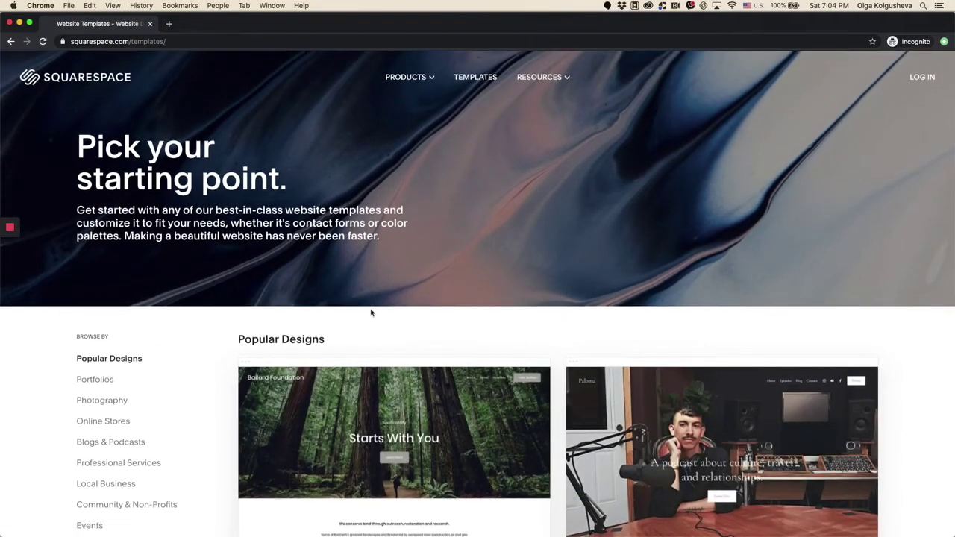
Step: Browse the Popular Designs and start a new site from the Paloma template
{"action": "scroll", "coordinate": [371, 313], "scroll_direction": "down", "scroll_amount": 3}
{"action": "scroll", "coordinate": [370, 313], "scroll_direction": "up", "scroll_amount": 3}
{"action": "scroll", "coordinate": [371, 313], "scroll_direction": "down", "scroll_amount": 3}
{"action": "scroll", "coordinate": [371, 313], "scroll_direction": "up", "scroll_amount": 1}
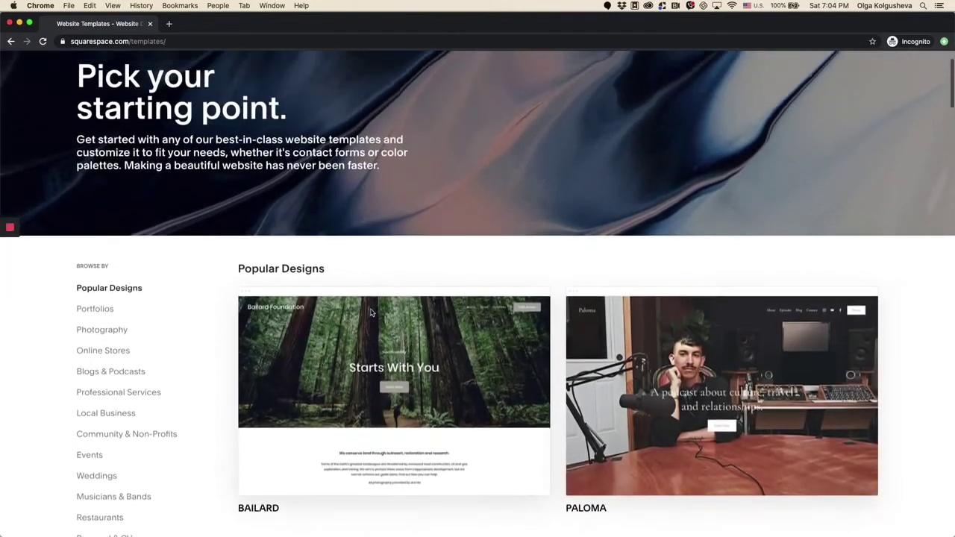
{"action": "scroll", "coordinate": [371, 313], "scroll_direction": "up", "scroll_amount": 1}
{"action": "scroll", "coordinate": [371, 312], "scroll_direction": "down", "scroll_amount": 1}
{"action": "scroll", "coordinate": [371, 312], "scroll_direction": "up", "scroll_amount": 2}
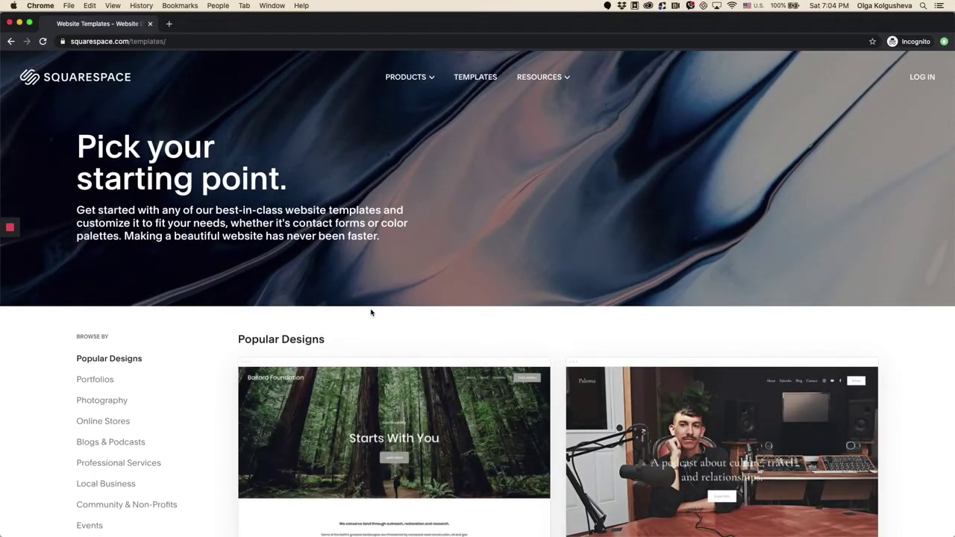
{"action": "scroll", "coordinate": [371, 312], "scroll_direction": "down", "scroll_amount": 7}
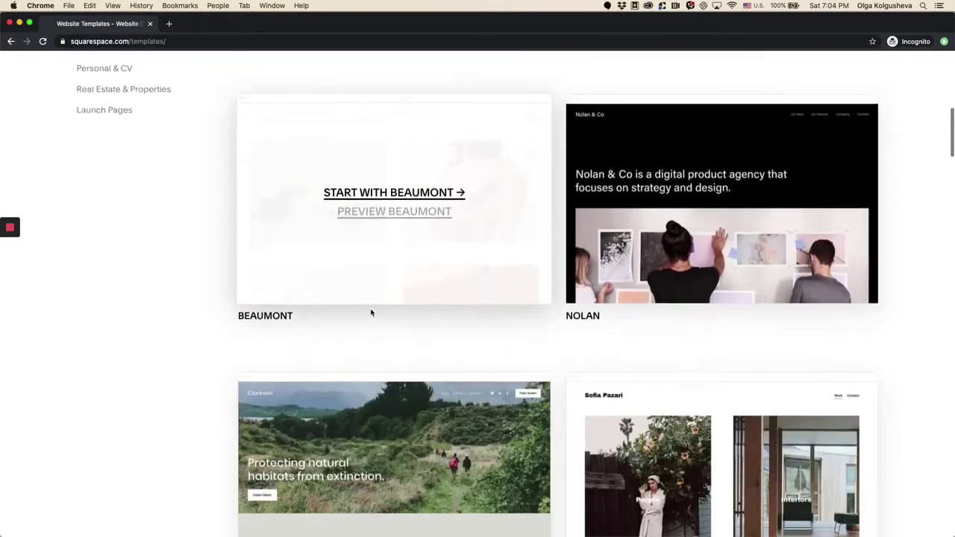
{"action": "scroll", "coordinate": [371, 312], "scroll_direction": "down", "scroll_amount": 2}
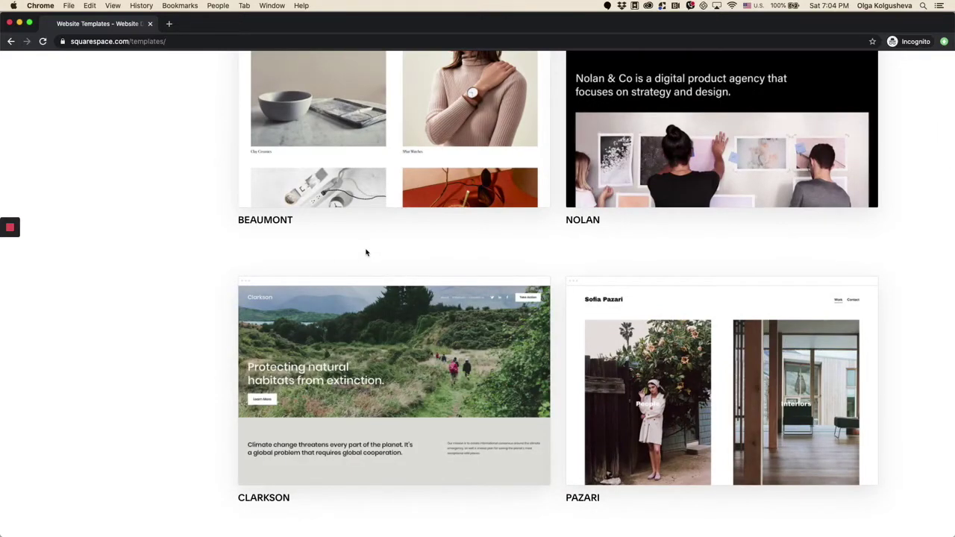
{"action": "key", "text": "Home"}
{"action": "scroll", "coordinate": [365, 253], "scroll_direction": "down", "scroll_amount": 3}
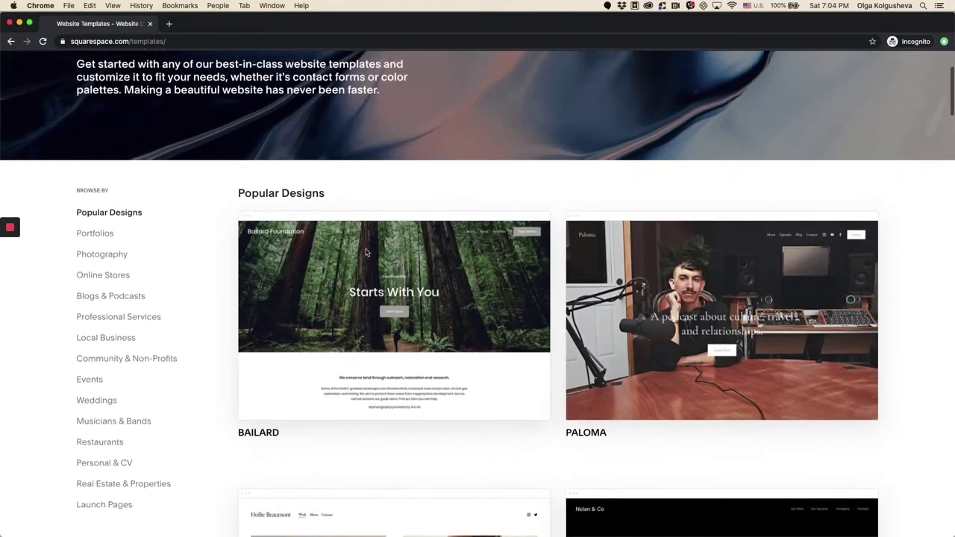
{"action": "scroll", "coordinate": [366, 253], "scroll_direction": "down", "scroll_amount": 2}
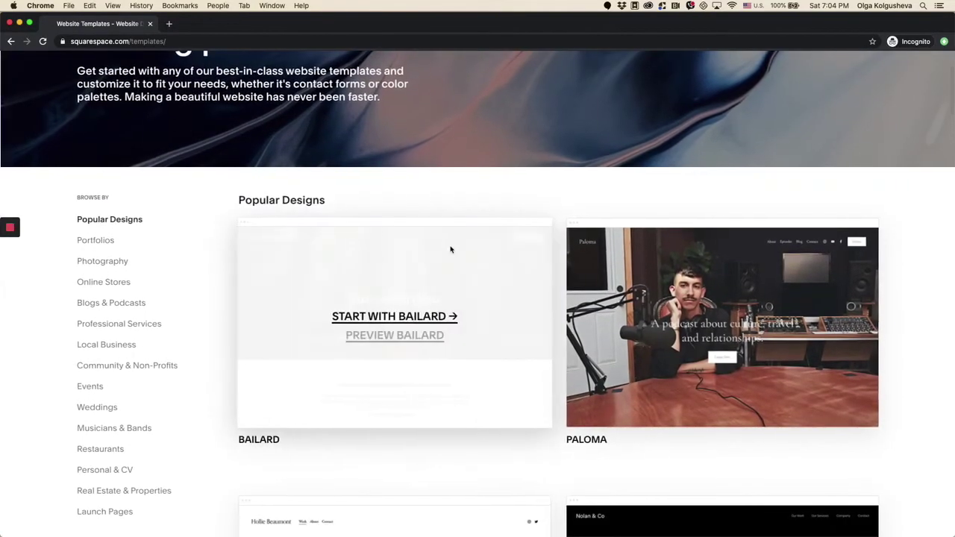
{"action": "left_click", "coordinate": [718, 316]}
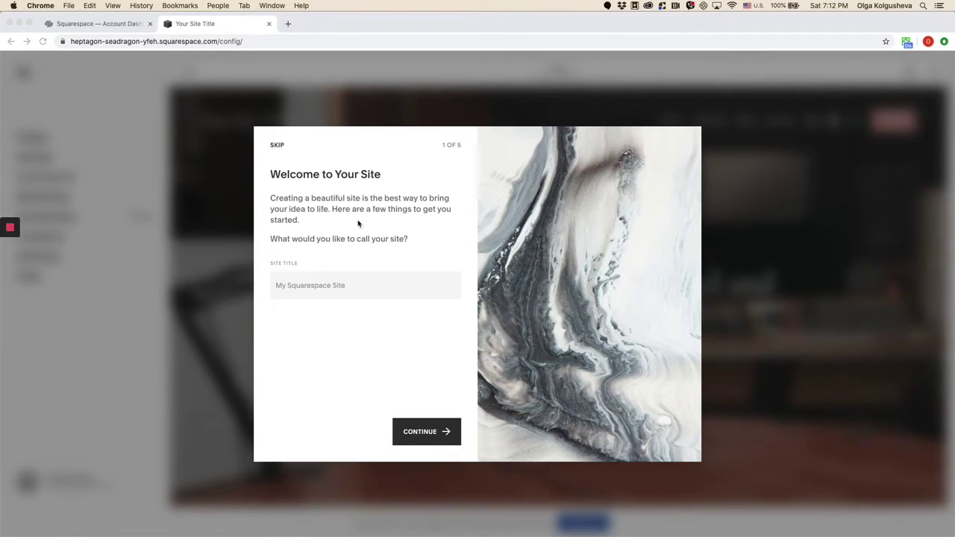
Step: Enter 'Squarespace Mastery' as the site title and continue
{"action": "left_click", "coordinate": [323, 280]}
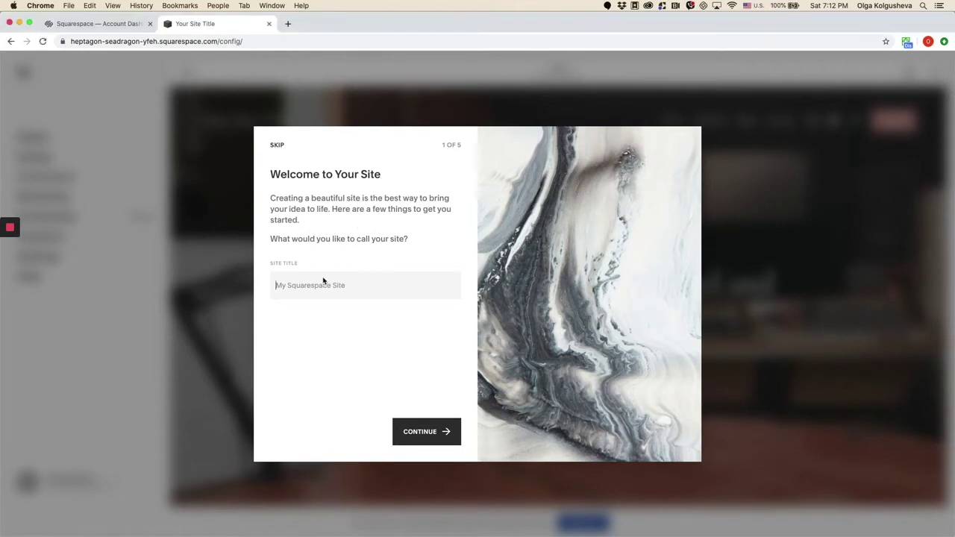
{"action": "type", "text": "Squar"}
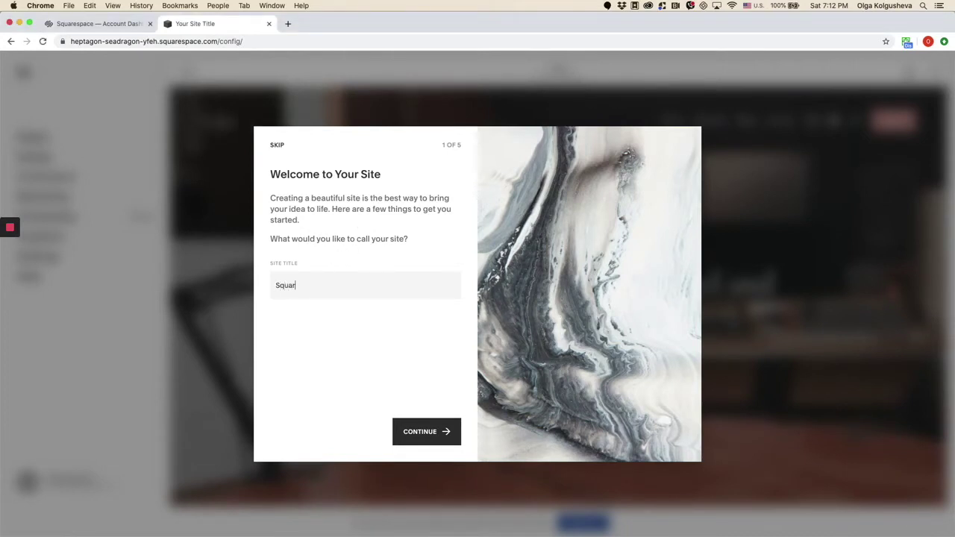
{"action": "type", "text": "espace Mastery"}
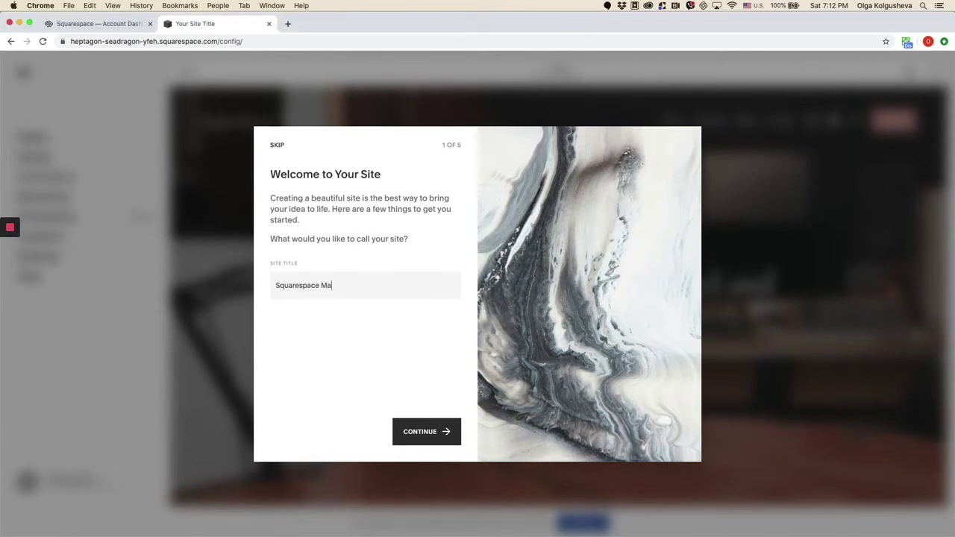
{"action": "left_click", "coordinate": [430, 431]}
Step: Step through the setup tour and choose to explore the editor on your own
{"action": "left_click", "coordinate": [432, 430]}
{"action": "left_click", "coordinate": [431, 431]}
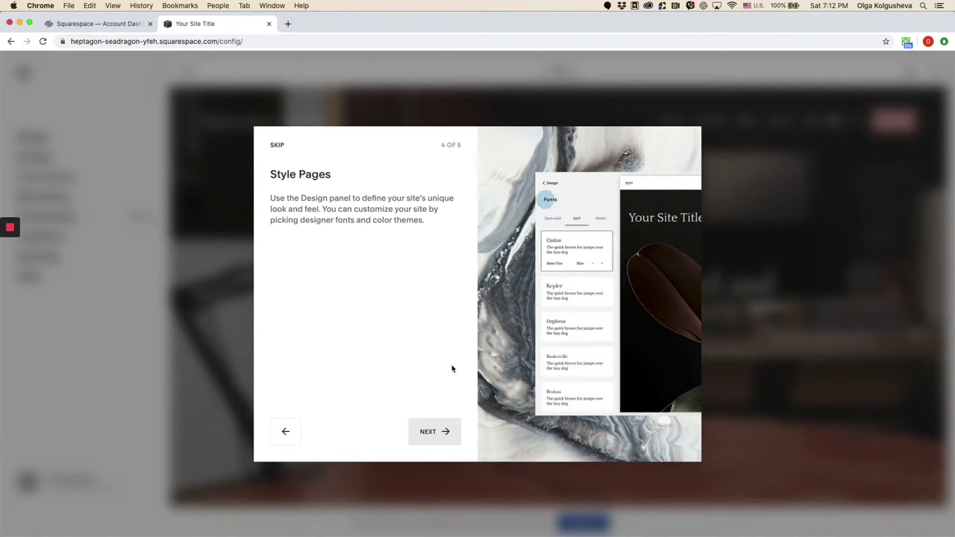
{"action": "left_click", "coordinate": [429, 432]}
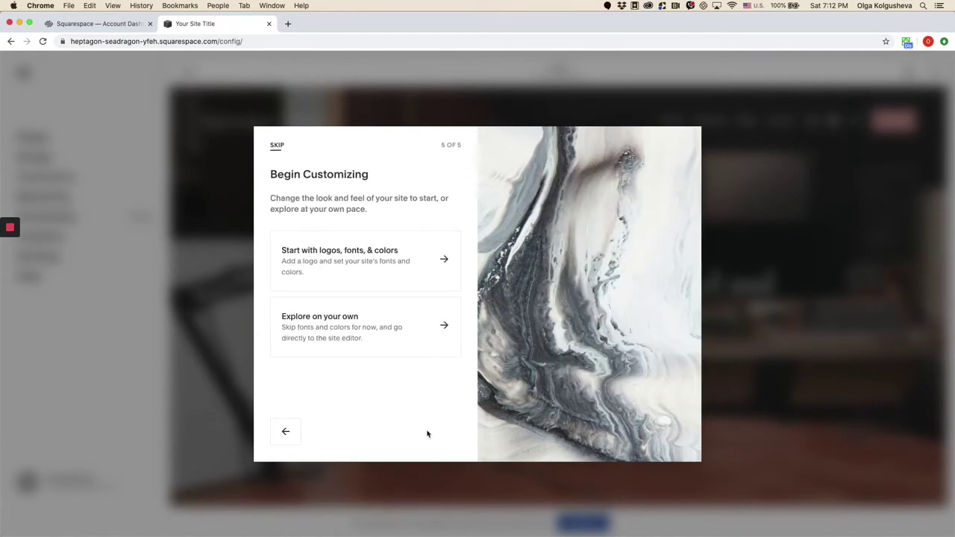
{"action": "left_click", "coordinate": [320, 353]}
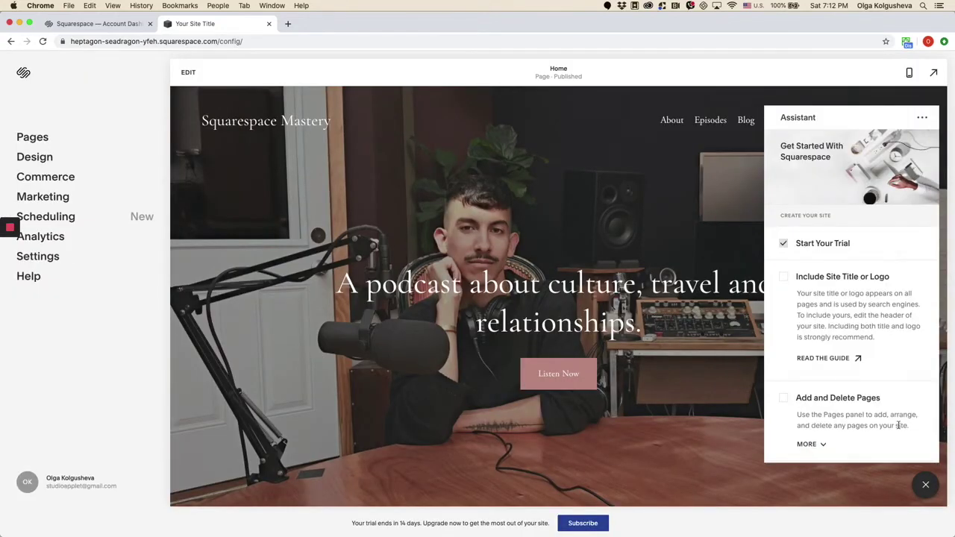
{"action": "scroll", "coordinate": [868, 358], "scroll_direction": "down", "scroll_amount": 5}
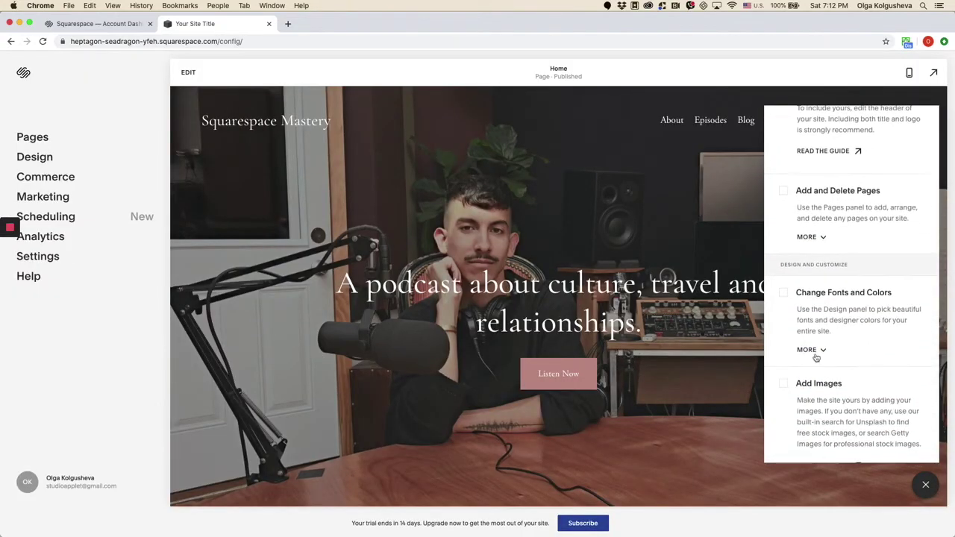
{"action": "scroll", "coordinate": [821, 347], "scroll_direction": "down", "scroll_amount": 2}
{"action": "scroll", "coordinate": [821, 347], "scroll_direction": "up", "scroll_amount": 10}
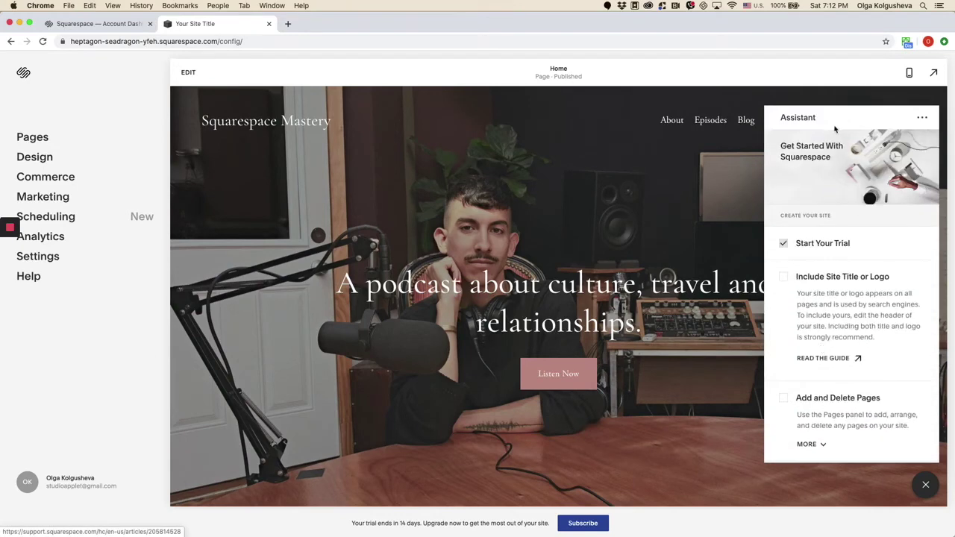
{"action": "scroll", "coordinate": [828, 306], "scroll_direction": "down", "scroll_amount": 10}
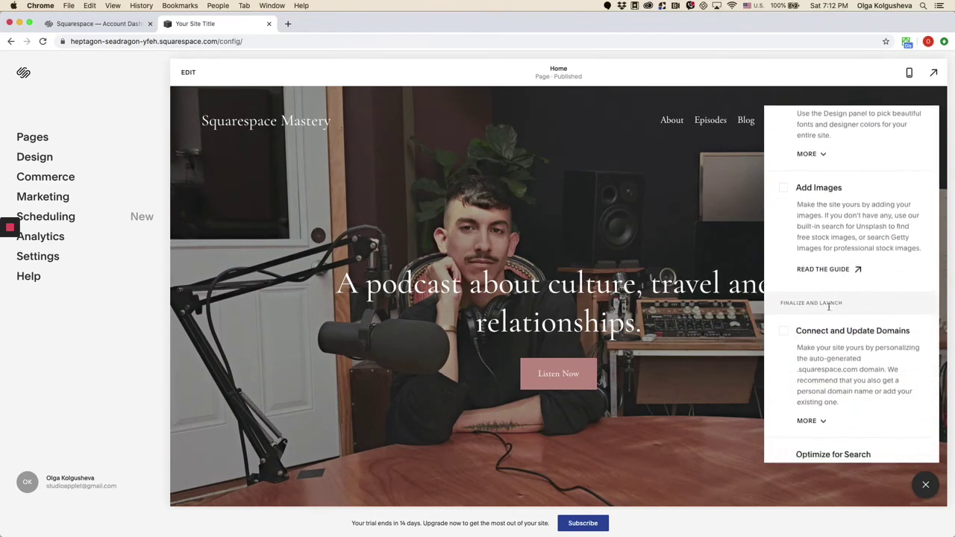
{"action": "scroll", "coordinate": [828, 306], "scroll_direction": "down", "scroll_amount": 5}
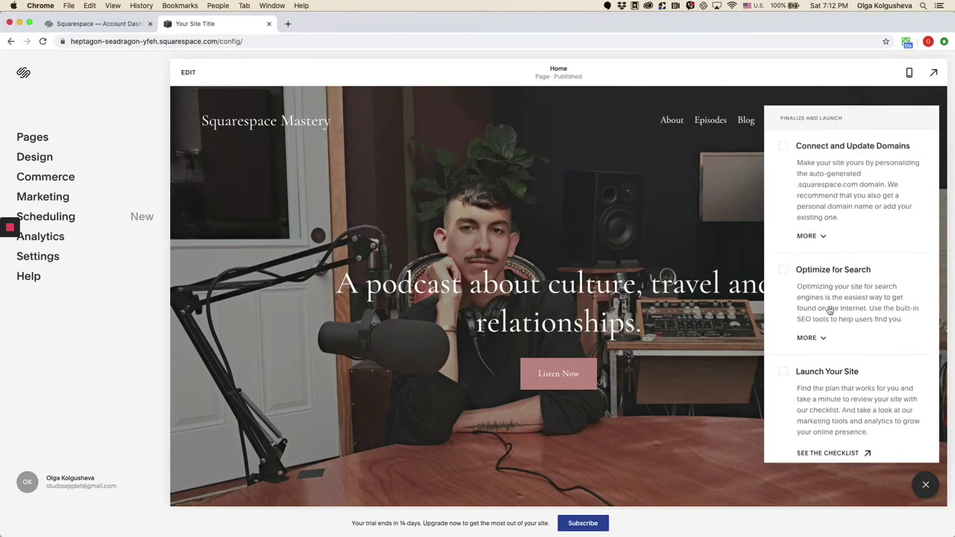
{"action": "scroll", "coordinate": [830, 310], "scroll_direction": "up", "scroll_amount": 5}
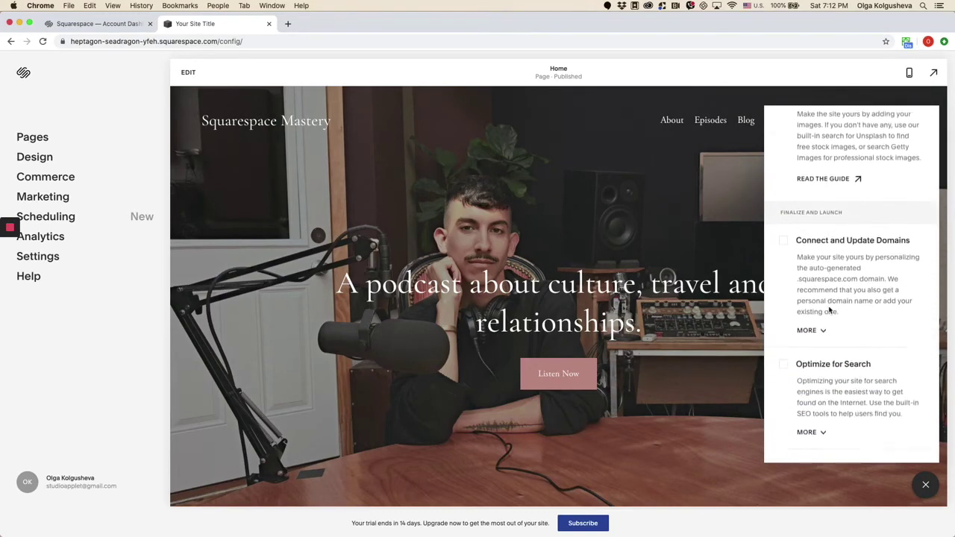
{"action": "scroll", "coordinate": [830, 311], "scroll_direction": "down", "scroll_amount": 1}
{"action": "left_click", "coordinate": [926, 487]}
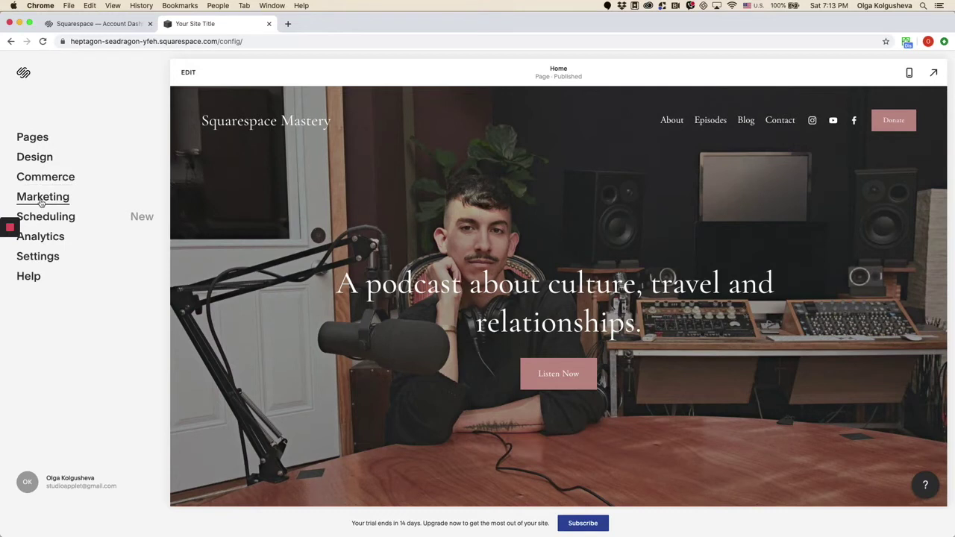
Step: Open the Marketing menu, then return to the Home main menu
{"action": "left_click", "coordinate": [41, 203]}
{"action": "left_click", "coordinate": [31, 72]}
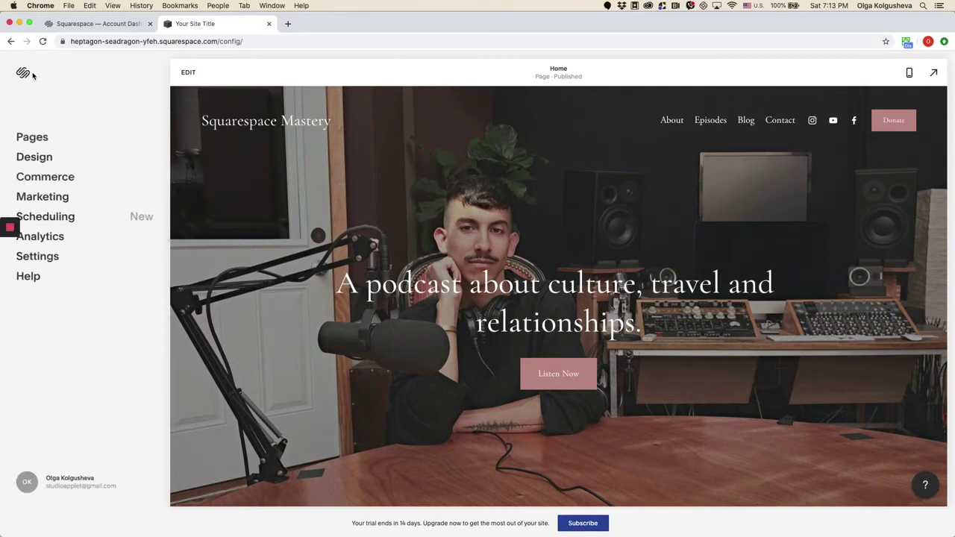
{"action": "left_click", "coordinate": [32, 278]}
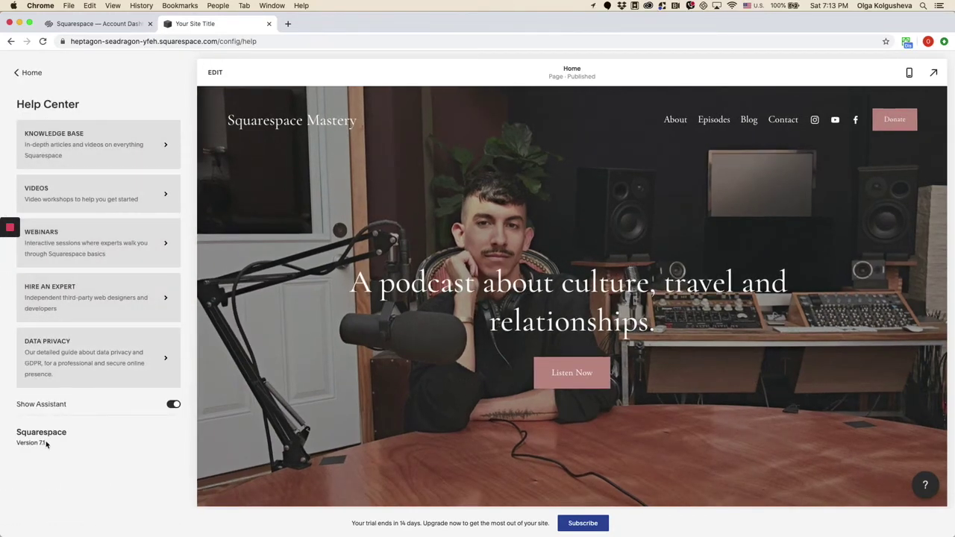
{"action": "left_click_drag", "start_coordinate": [49, 445], "coordinate": [14, 434]}
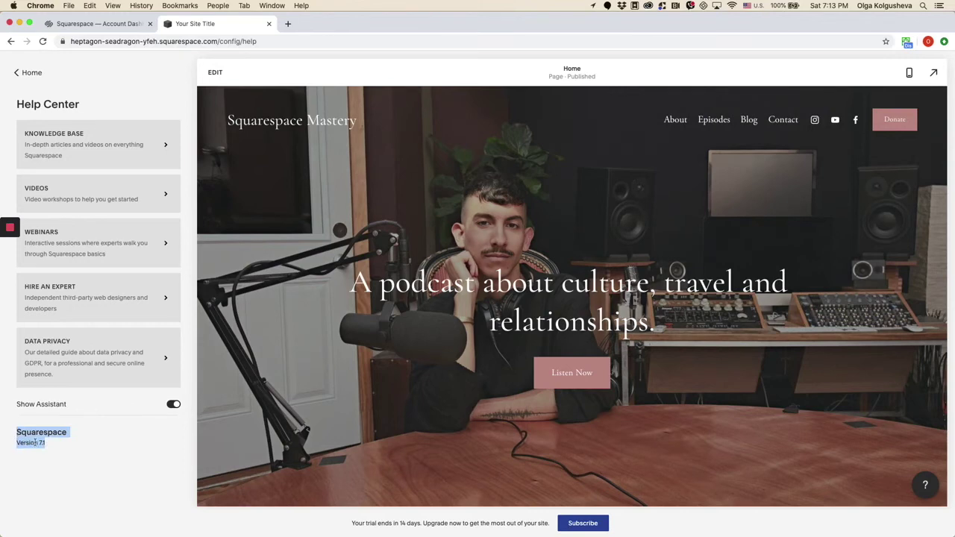
{"action": "left_click", "coordinate": [39, 454]}
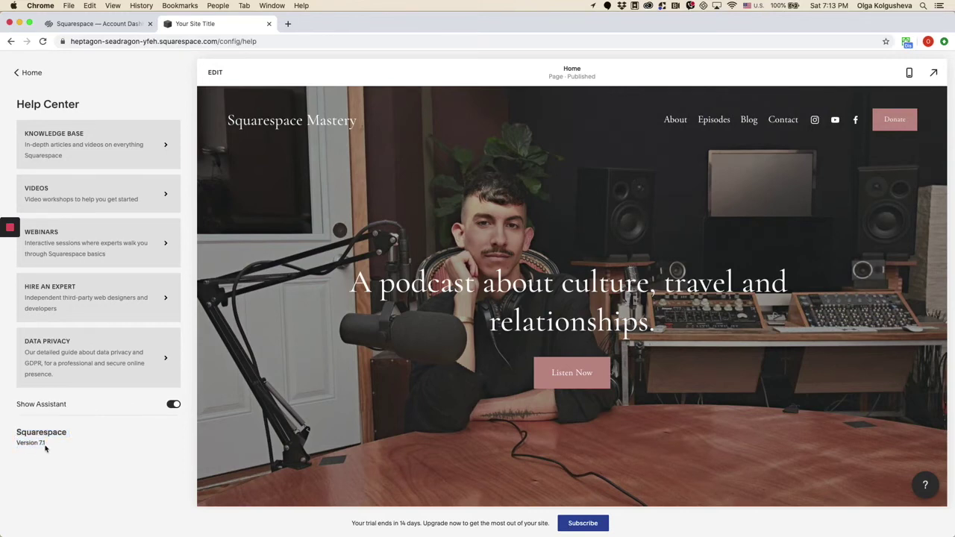
{"action": "left_click", "coordinate": [29, 73]}
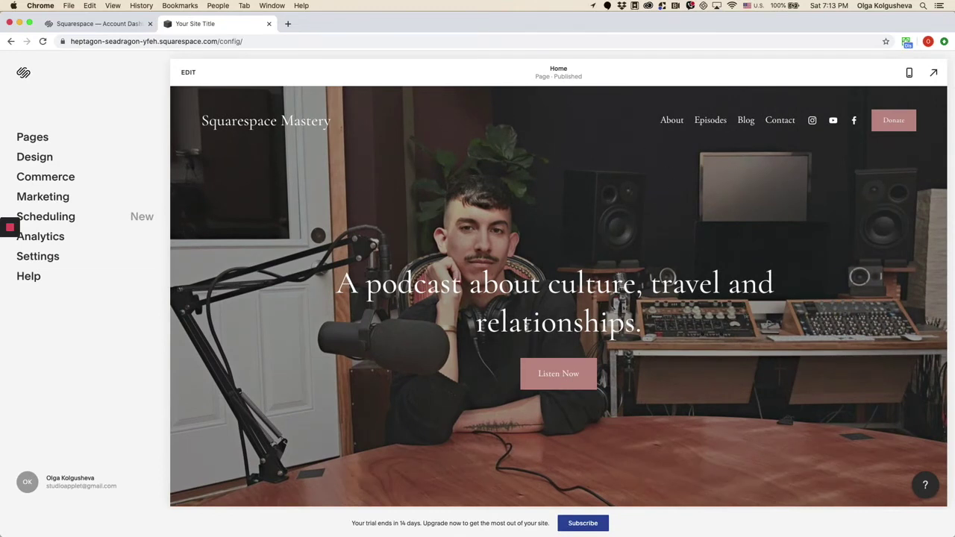
Step: Put the home page into edit mode, scroll through it, then exit edit mode
{"action": "scroll", "coordinate": [527, 326], "scroll_direction": "down", "scroll_amount": 4}
{"action": "scroll", "coordinate": [527, 328], "scroll_direction": "up", "scroll_amount": 4}
{"action": "left_click", "coordinate": [191, 72]}
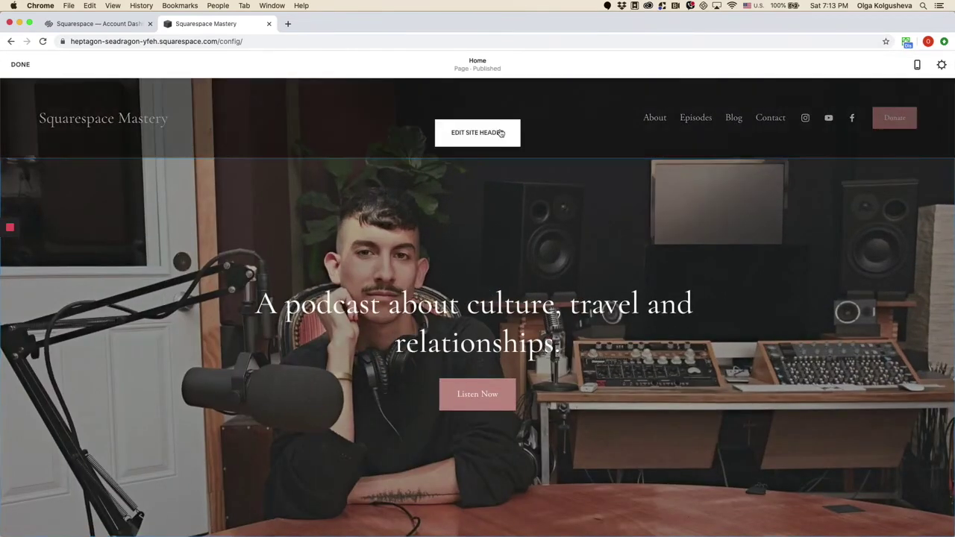
{"action": "scroll", "coordinate": [359, 427], "scroll_direction": "down", "scroll_amount": 2}
{"action": "scroll", "coordinate": [359, 424], "scroll_direction": "down", "scroll_amount": 5}
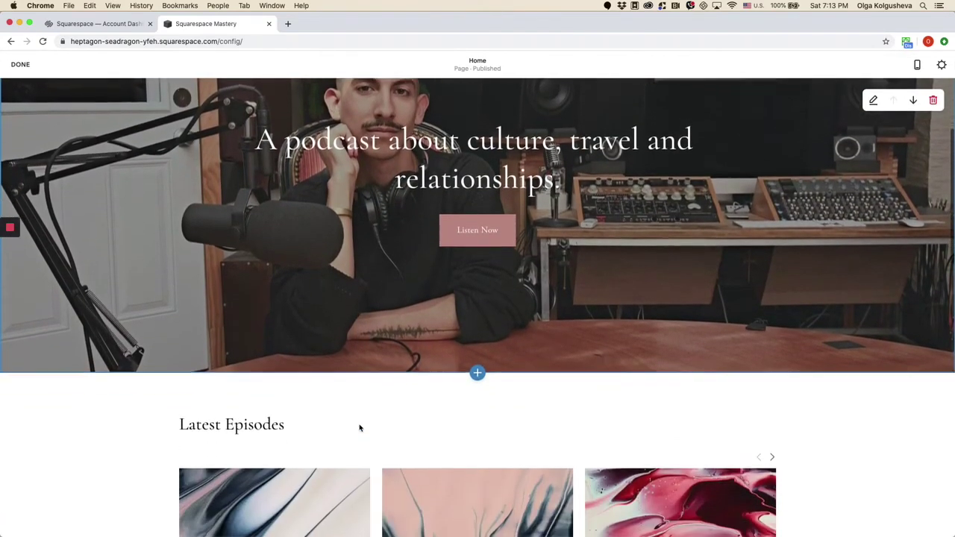
{"action": "scroll", "coordinate": [359, 424], "scroll_direction": "up", "scroll_amount": 8}
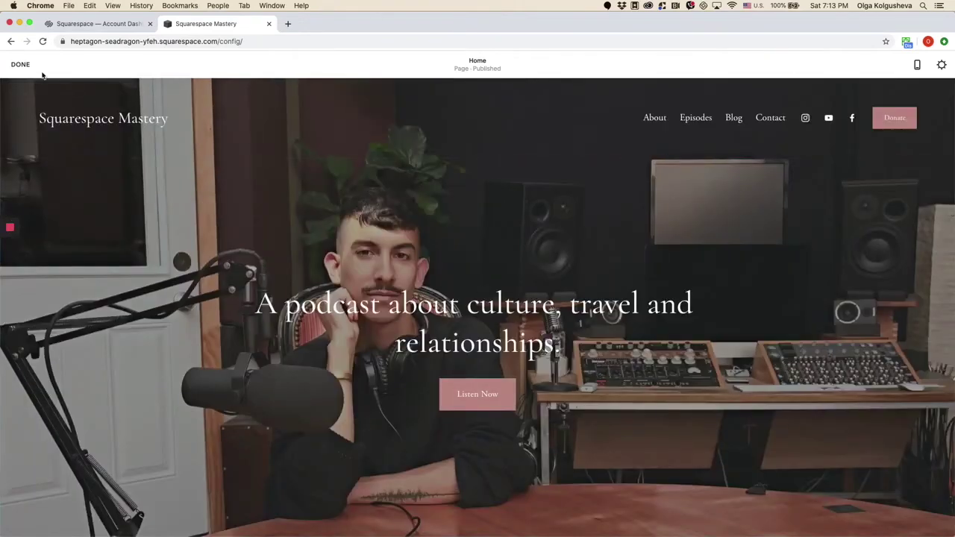
{"action": "left_click", "coordinate": [21, 65]}
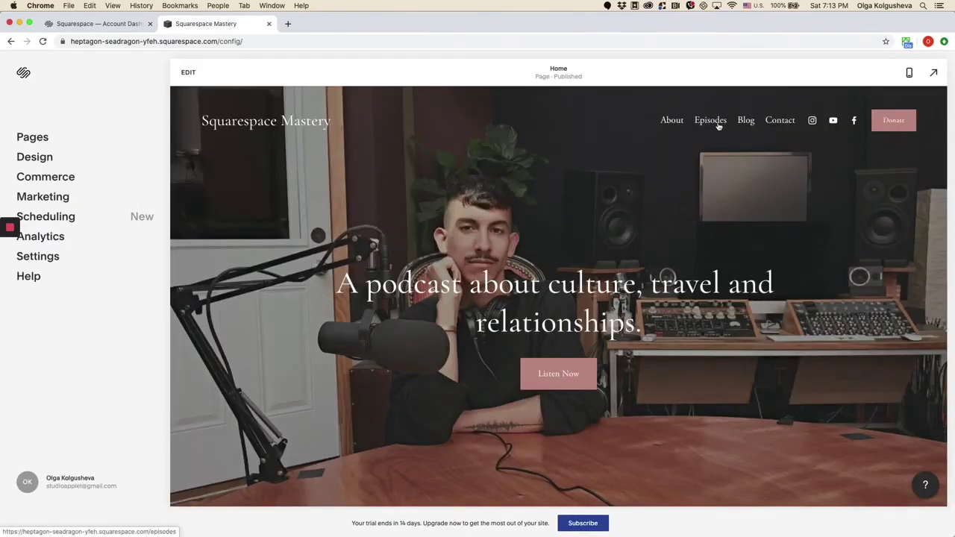
Step: Open the Contact page, enter its editor, scroll through it, then exit
{"action": "left_click", "coordinate": [772, 123]}
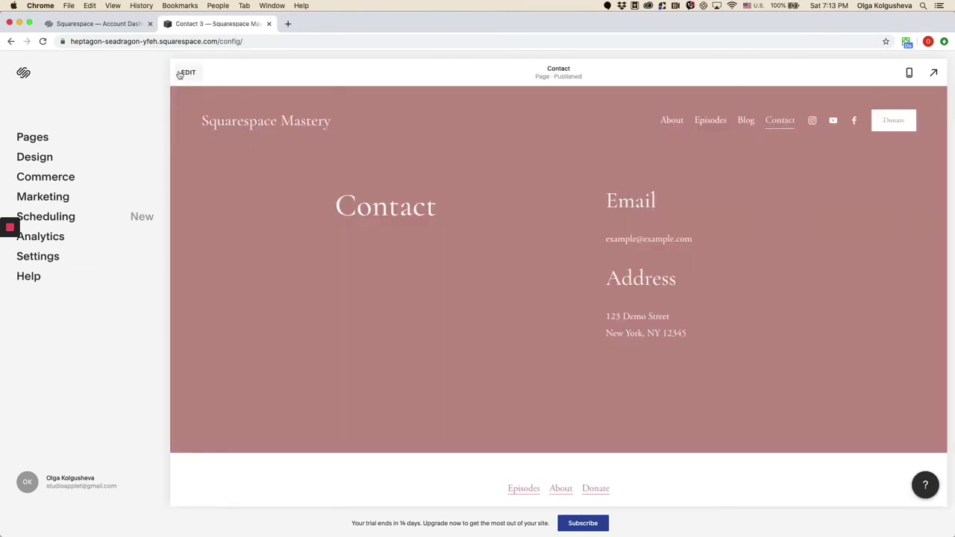
{"action": "left_click", "coordinate": [184, 73]}
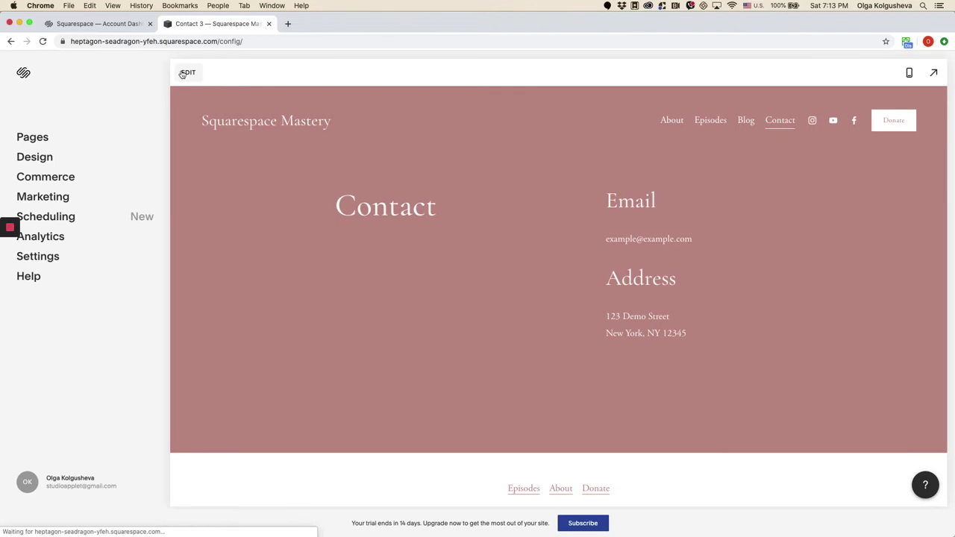
{"action": "scroll", "coordinate": [366, 289], "scroll_direction": "down", "scroll_amount": 2}
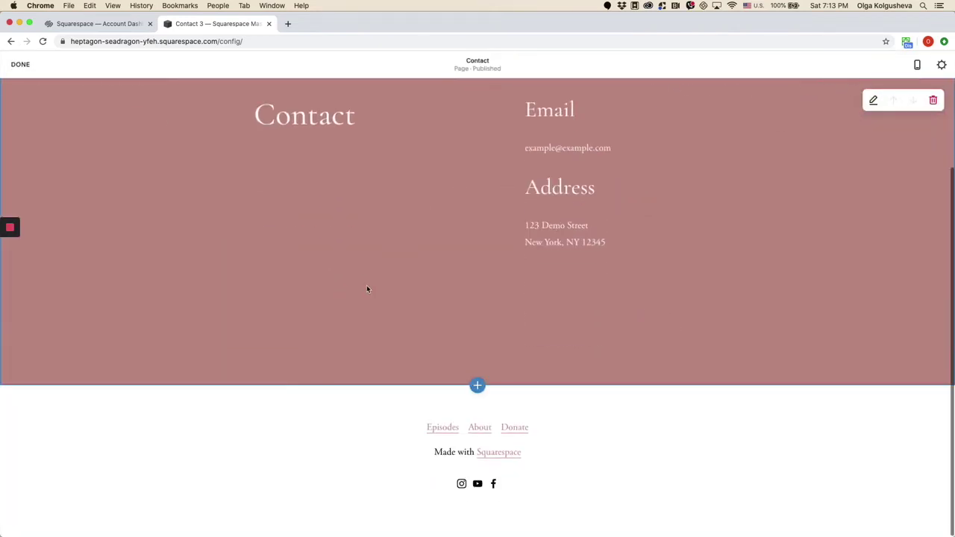
{"action": "scroll", "coordinate": [367, 288], "scroll_direction": "up", "scroll_amount": 2}
{"action": "left_click", "coordinate": [21, 64]}
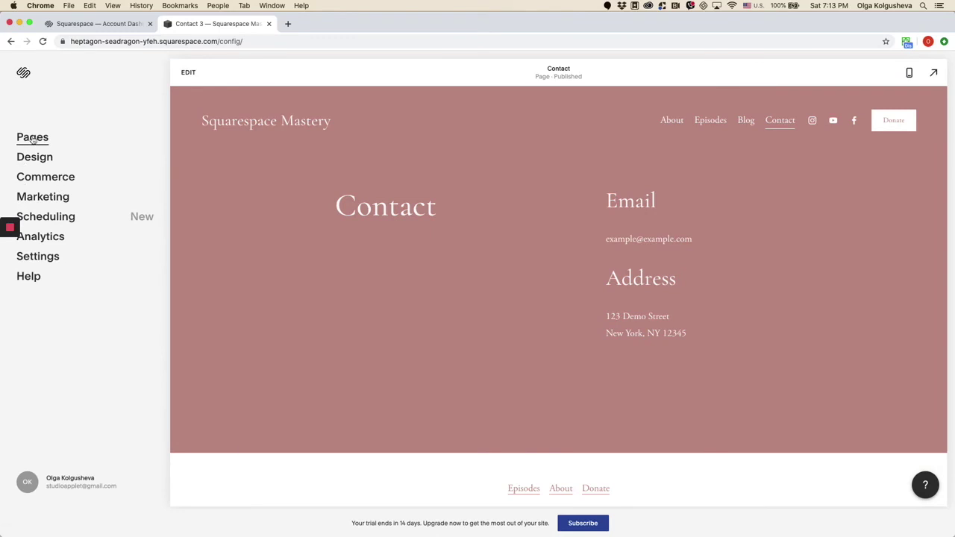
{"action": "left_click", "coordinate": [30, 138]}
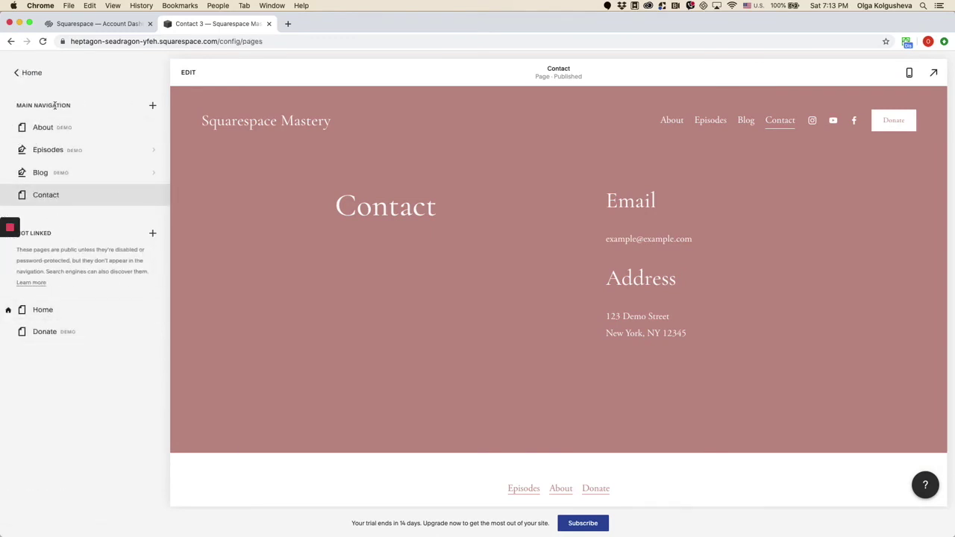
{"action": "left_click", "coordinate": [33, 71]}
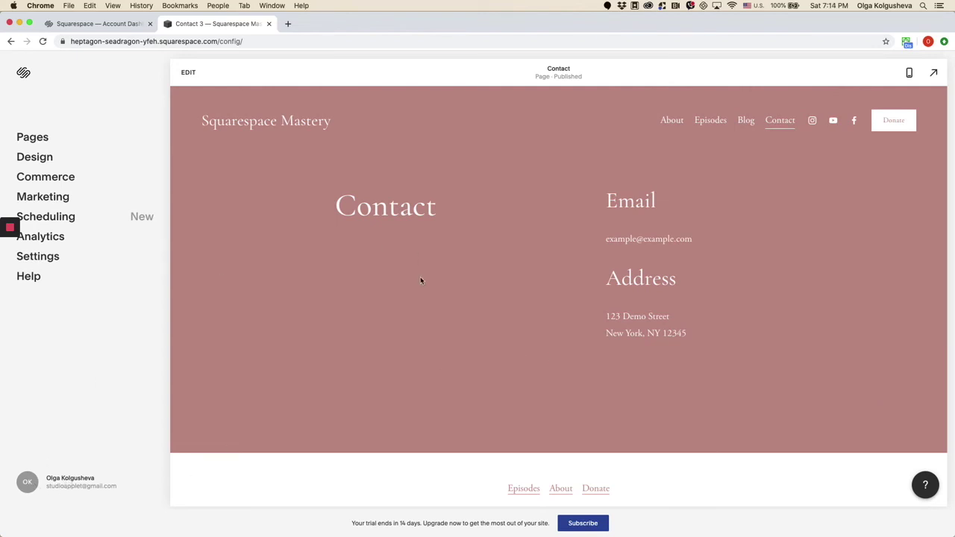
{"action": "left_click", "coordinate": [63, 483]}
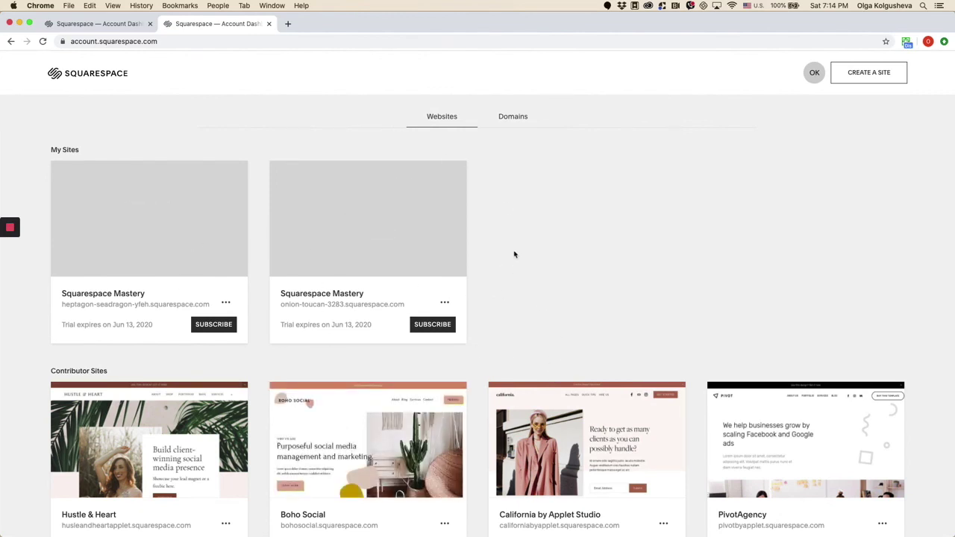
Step: Remove the duplicate Squarespace Mastery site and open the remaining one for editing
{"action": "left_click", "coordinate": [444, 304]}
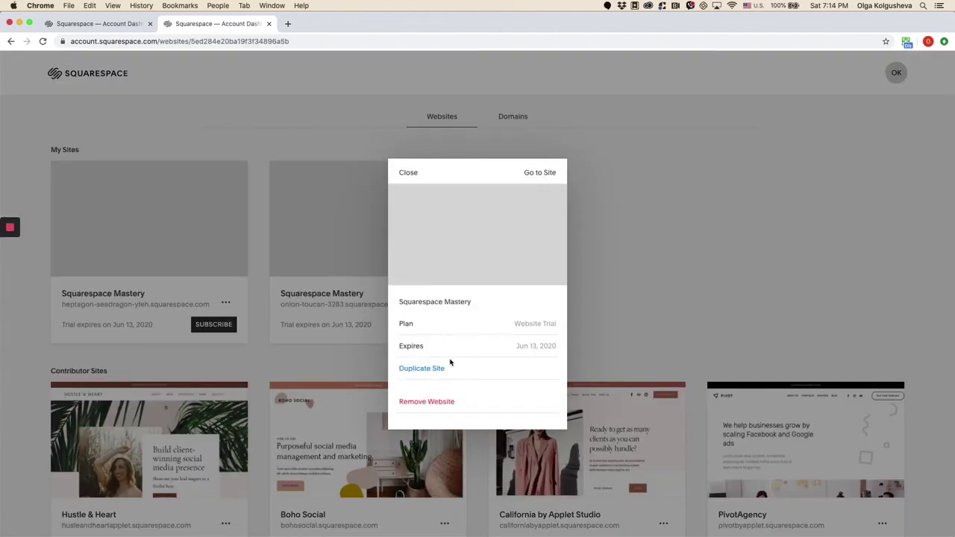
{"action": "left_click", "coordinate": [422, 403]}
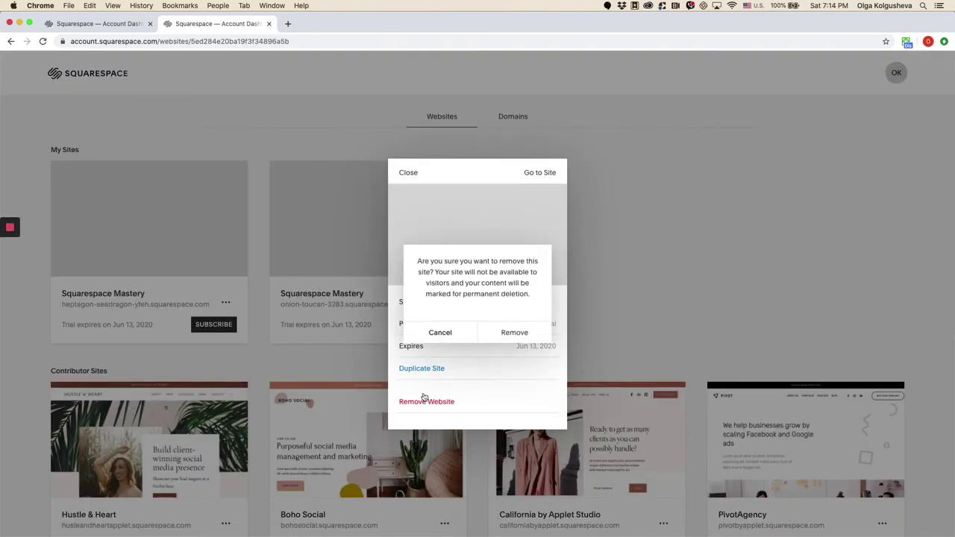
{"action": "left_click", "coordinate": [518, 328]}
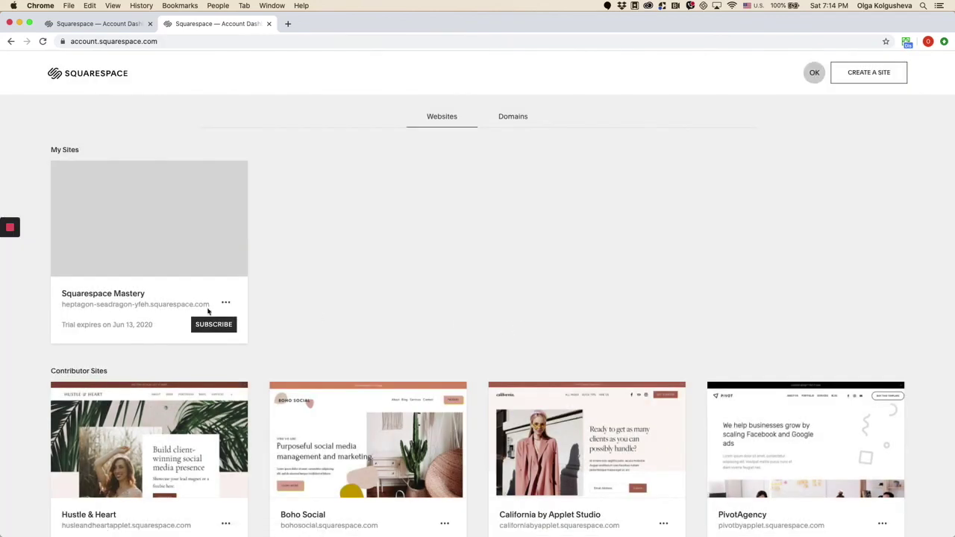
{"action": "mouse_move", "coordinate": [117, 247]}
{"action": "left_click", "coordinate": [144, 227]}
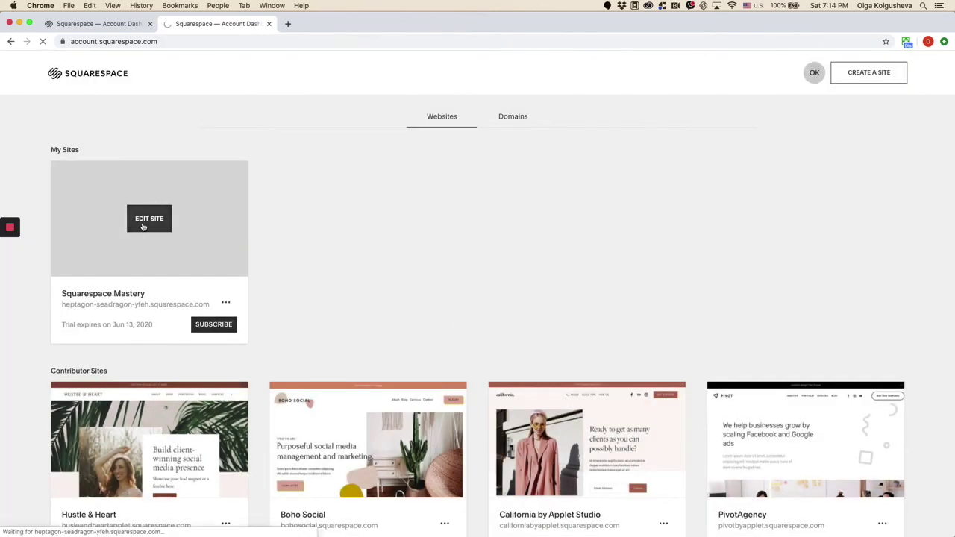